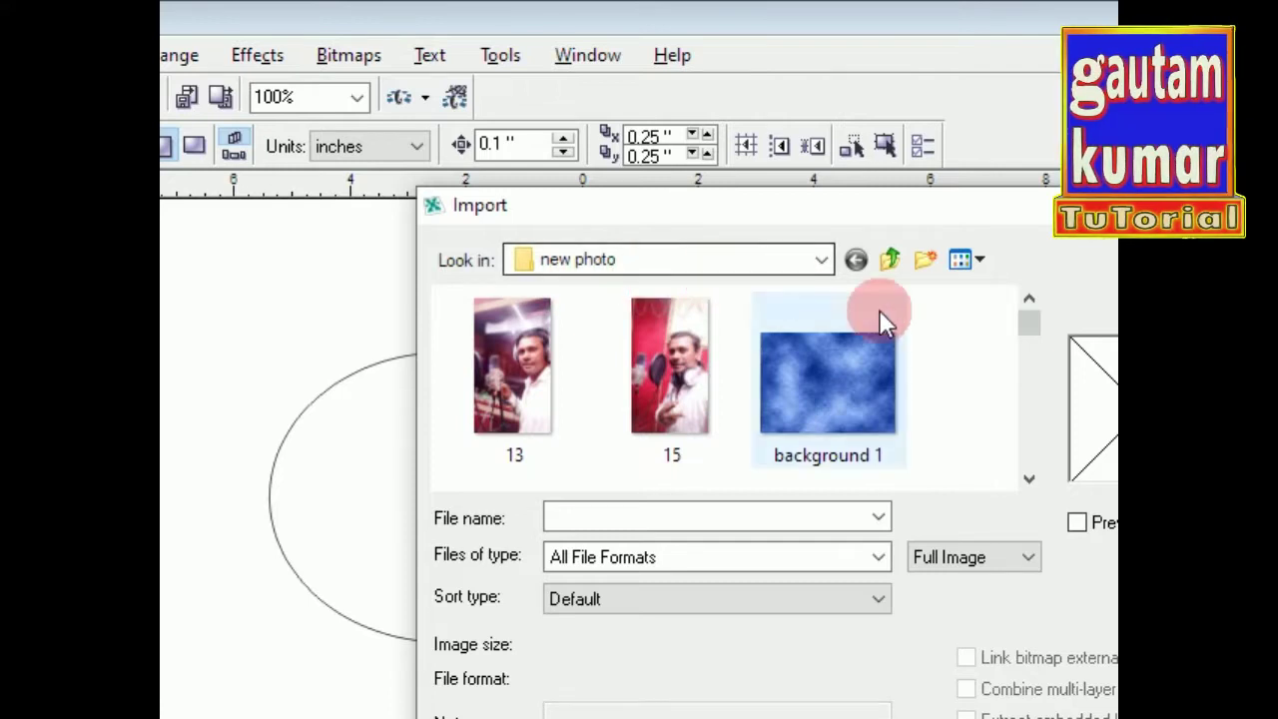
drag(879, 330, 831, 389)
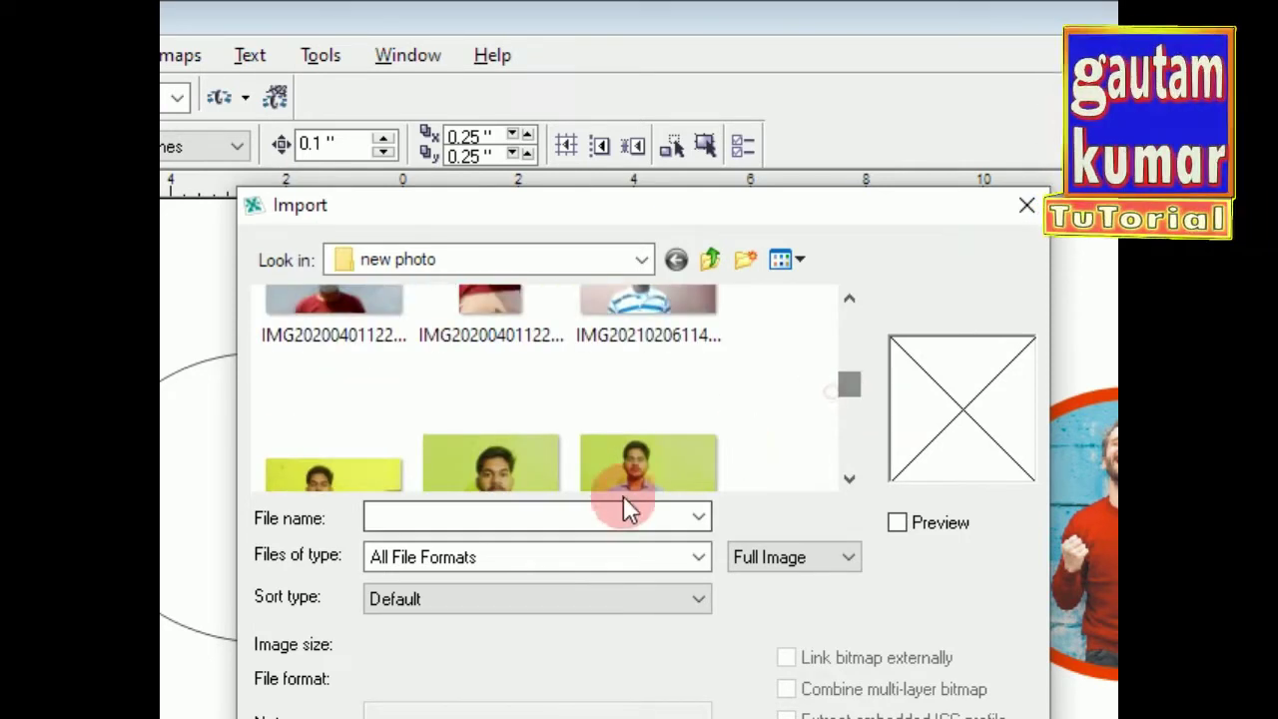
click(886, 524)
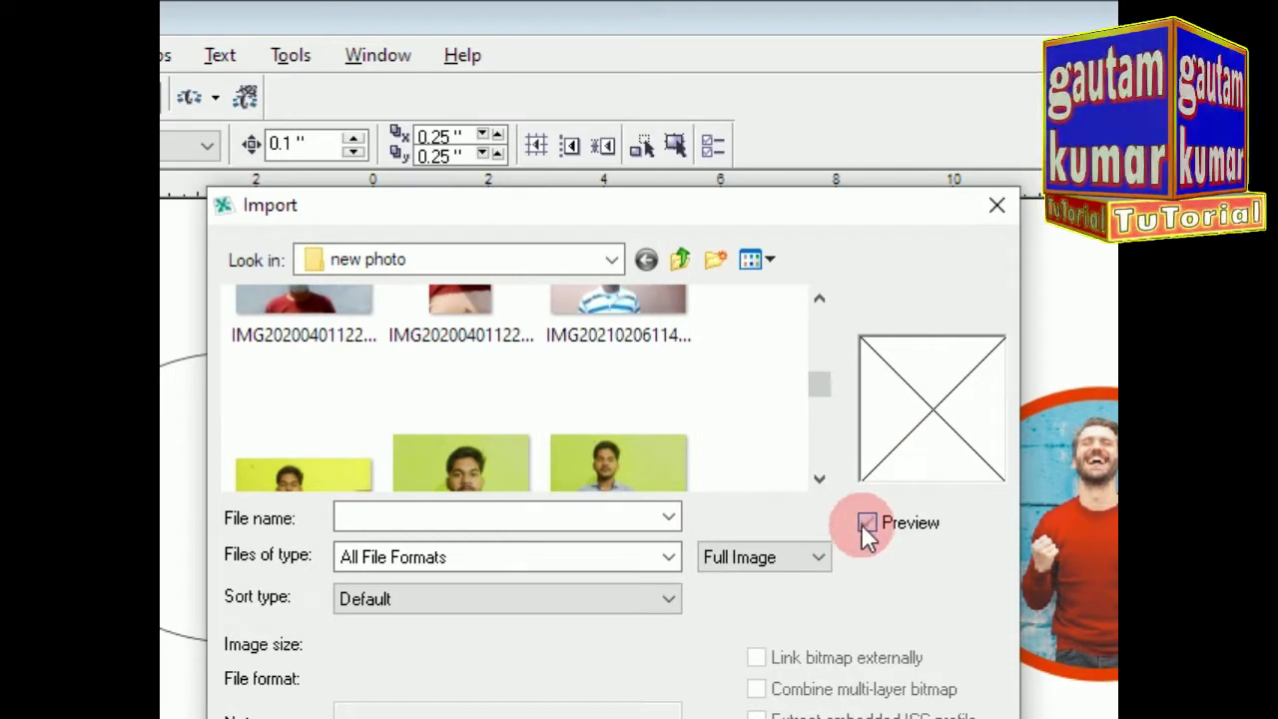
click(624, 472)
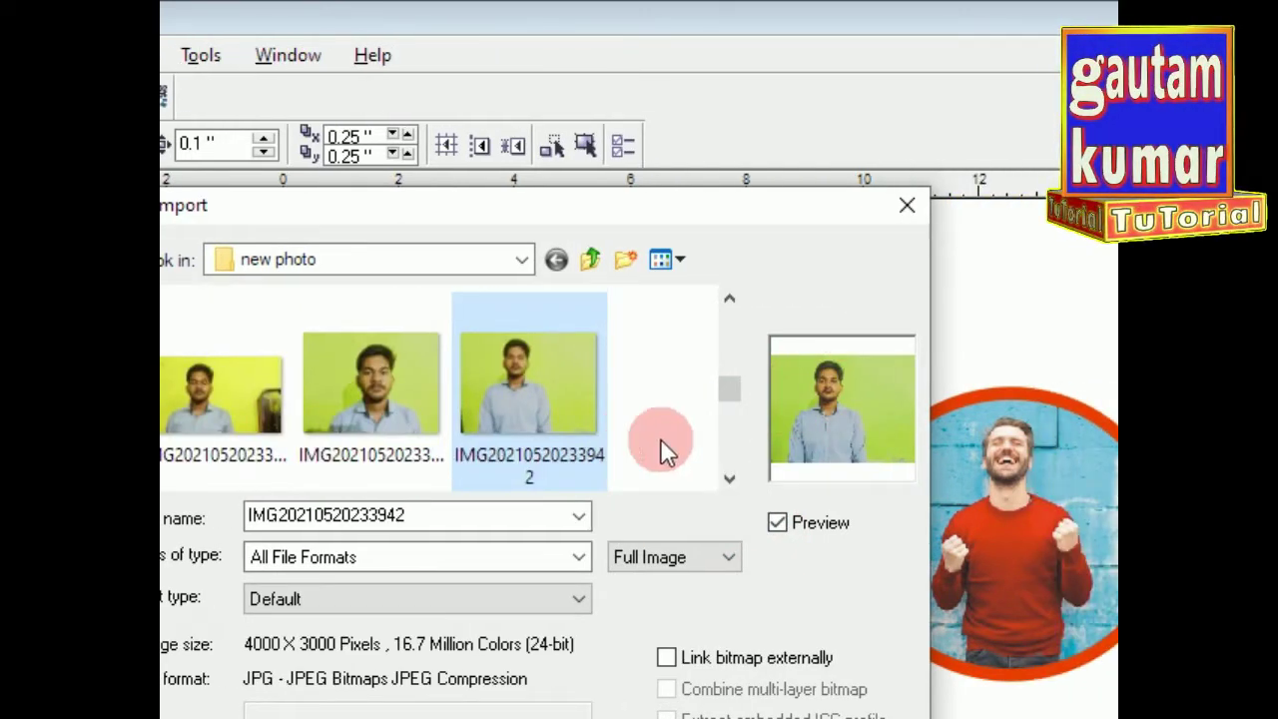
click(727, 478)
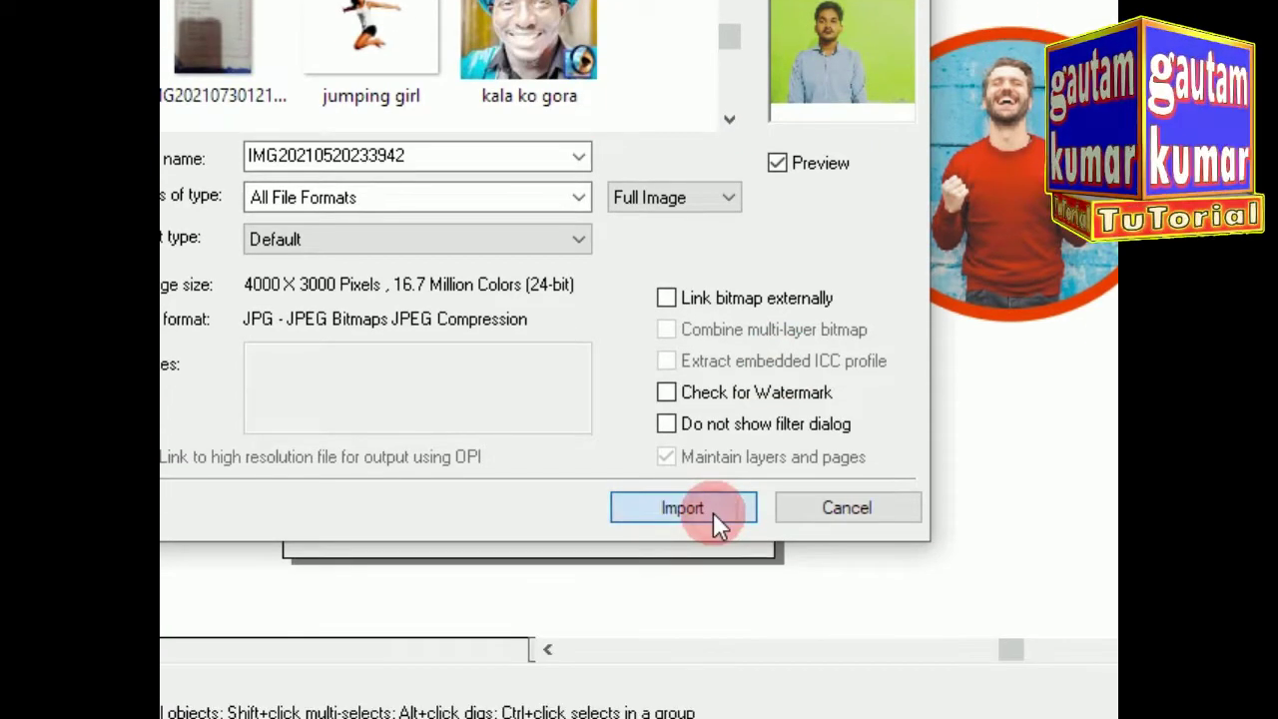
click(713, 522)
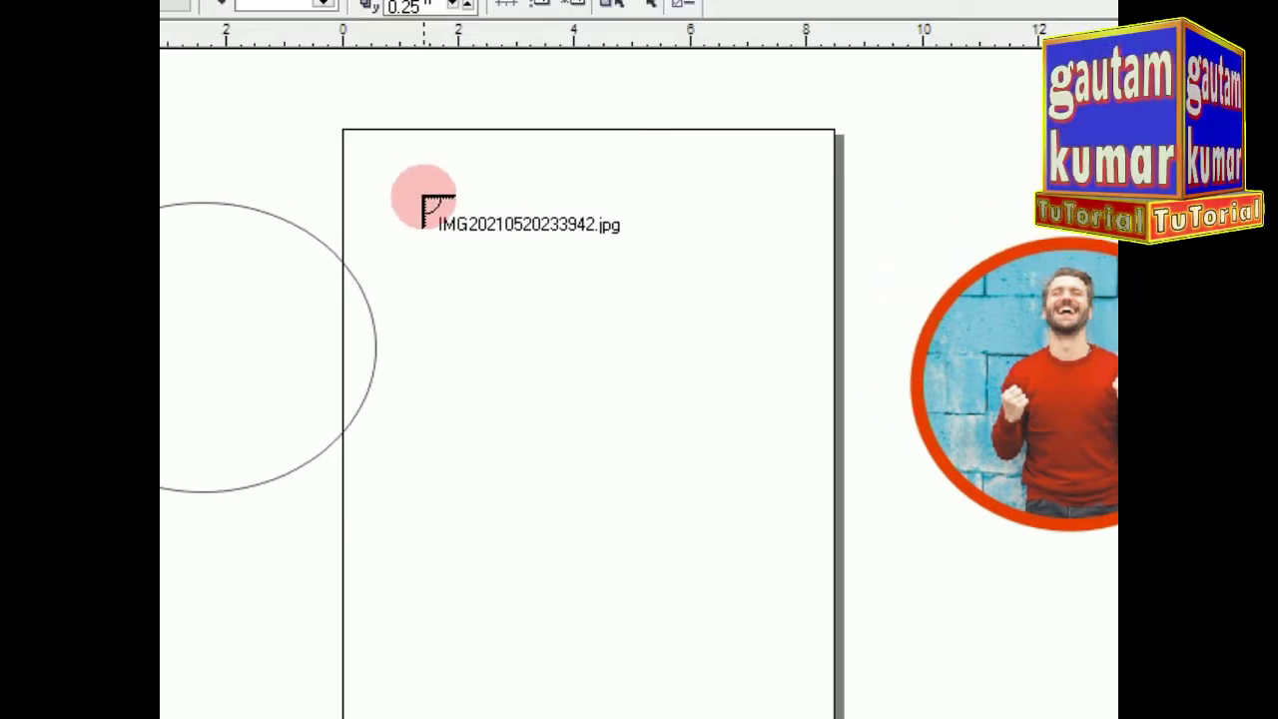
Step: Place the imported photo near the top of the page and resize it to about 7.39 by 5.63 inches
drag(346, 55, 571, 280)
drag(616, 417, 765, 513)
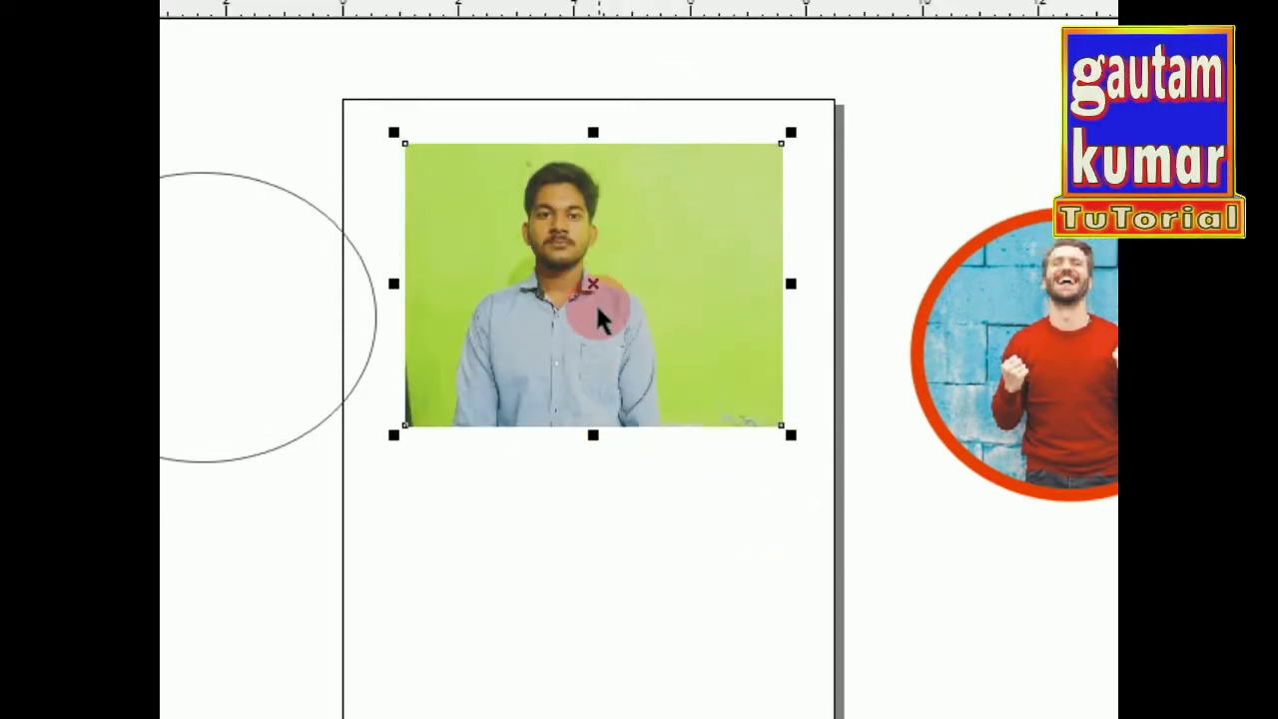
drag(592, 434, 592, 479)
drag(424, 309, 394, 328)
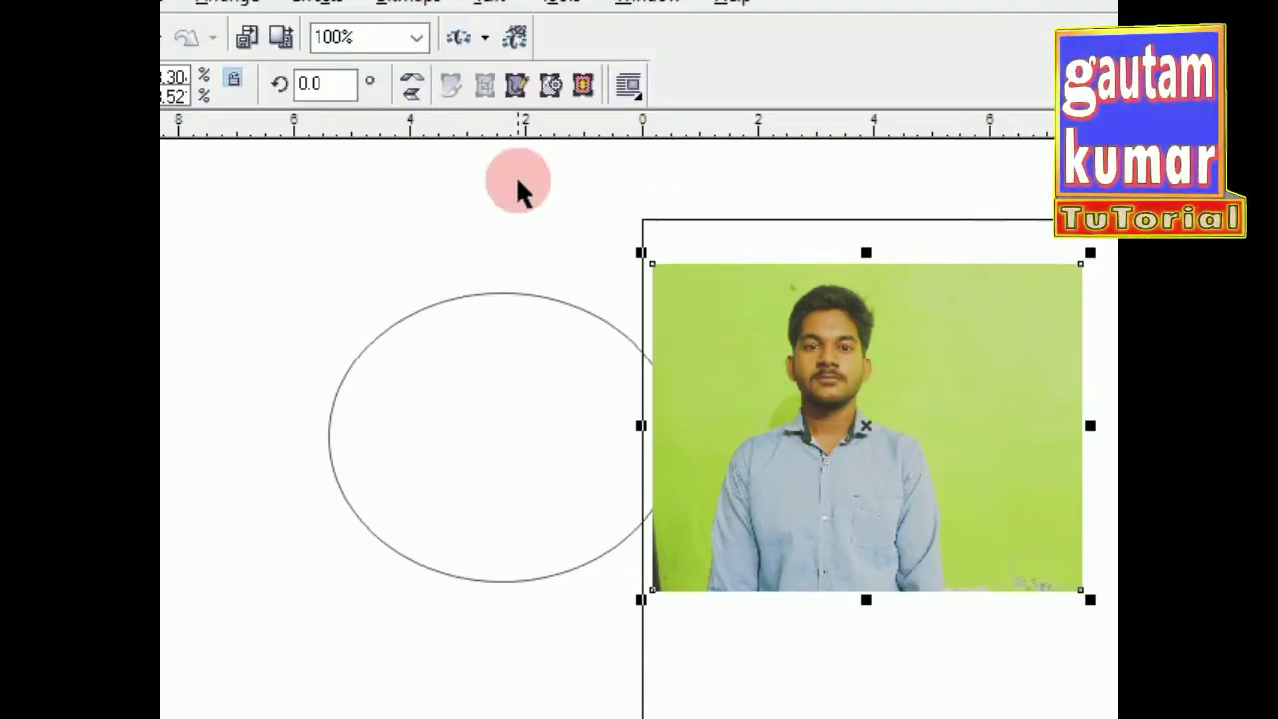
Step: PowerClip the photo inside the empty ellipse beside the page
click(428, 59)
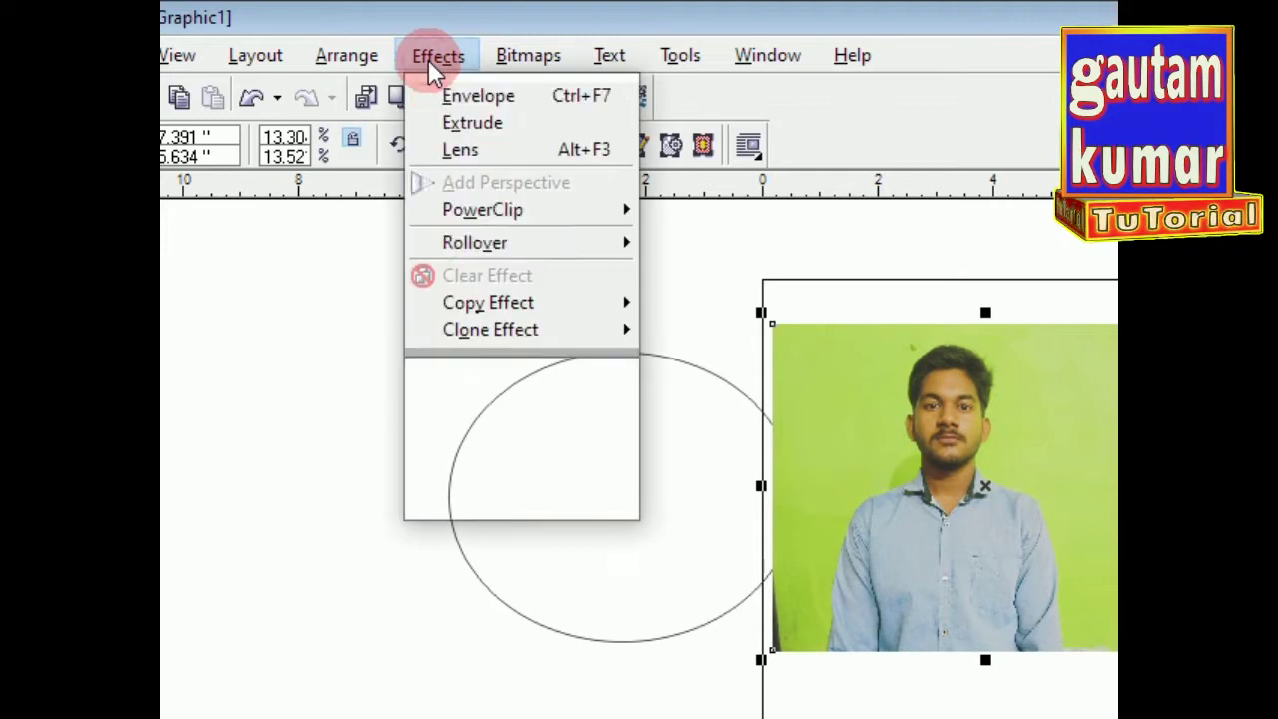
click(450, 99)
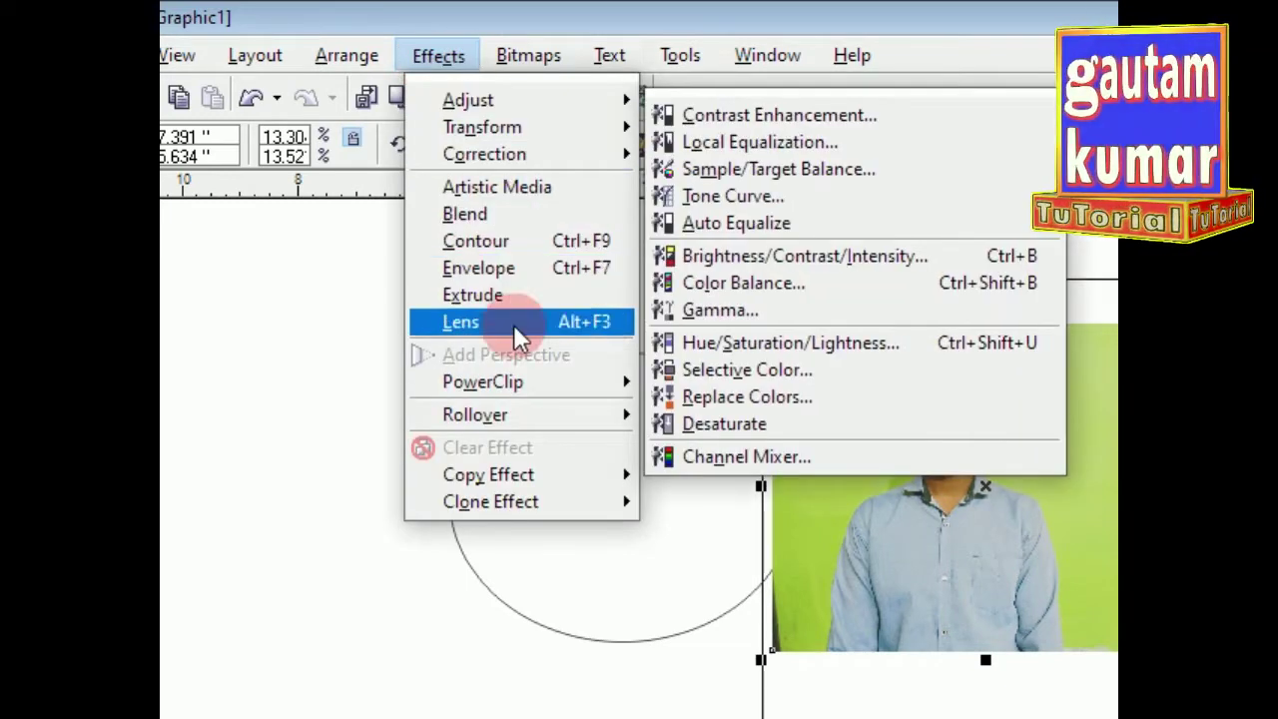
click(513, 384)
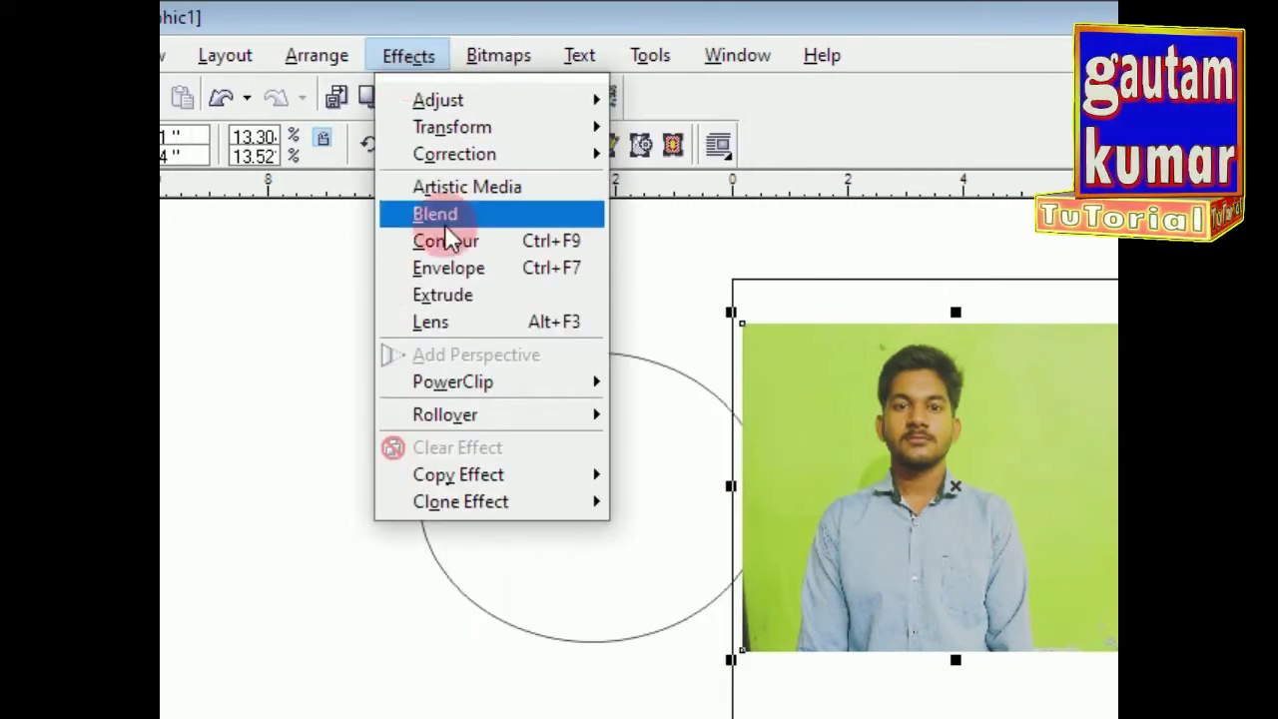
mouse_move(447, 376)
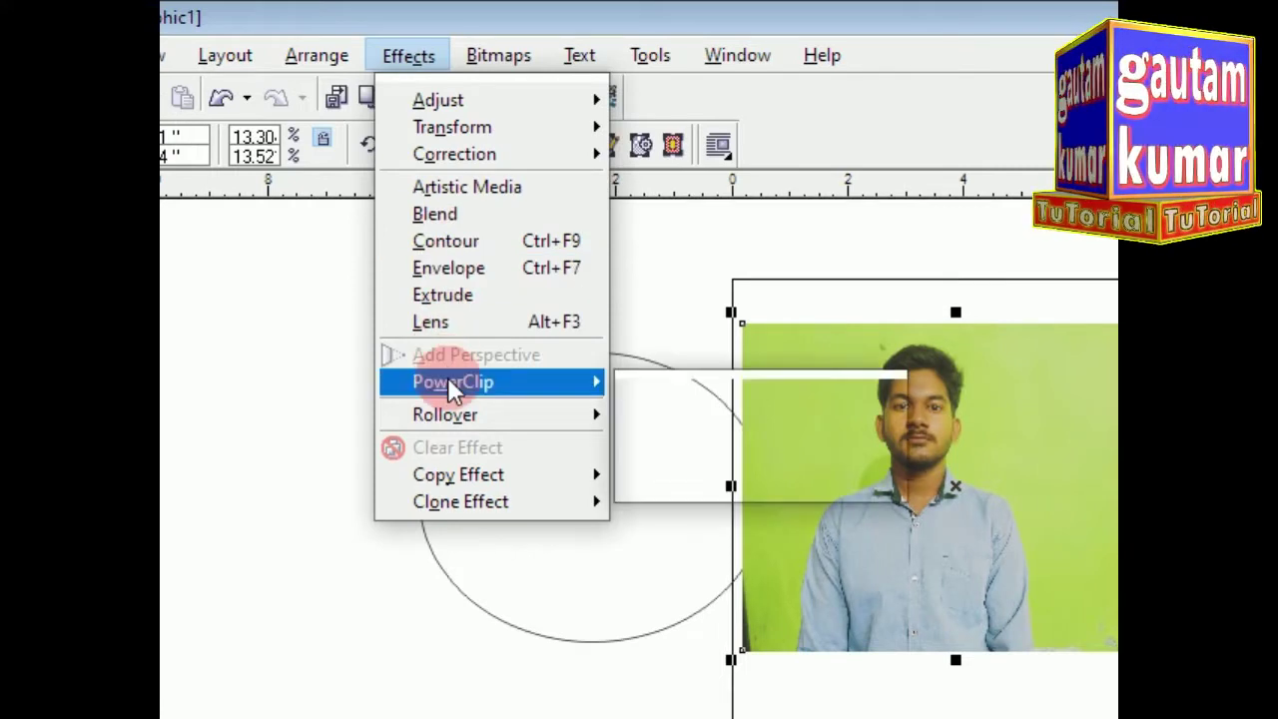
click(727, 399)
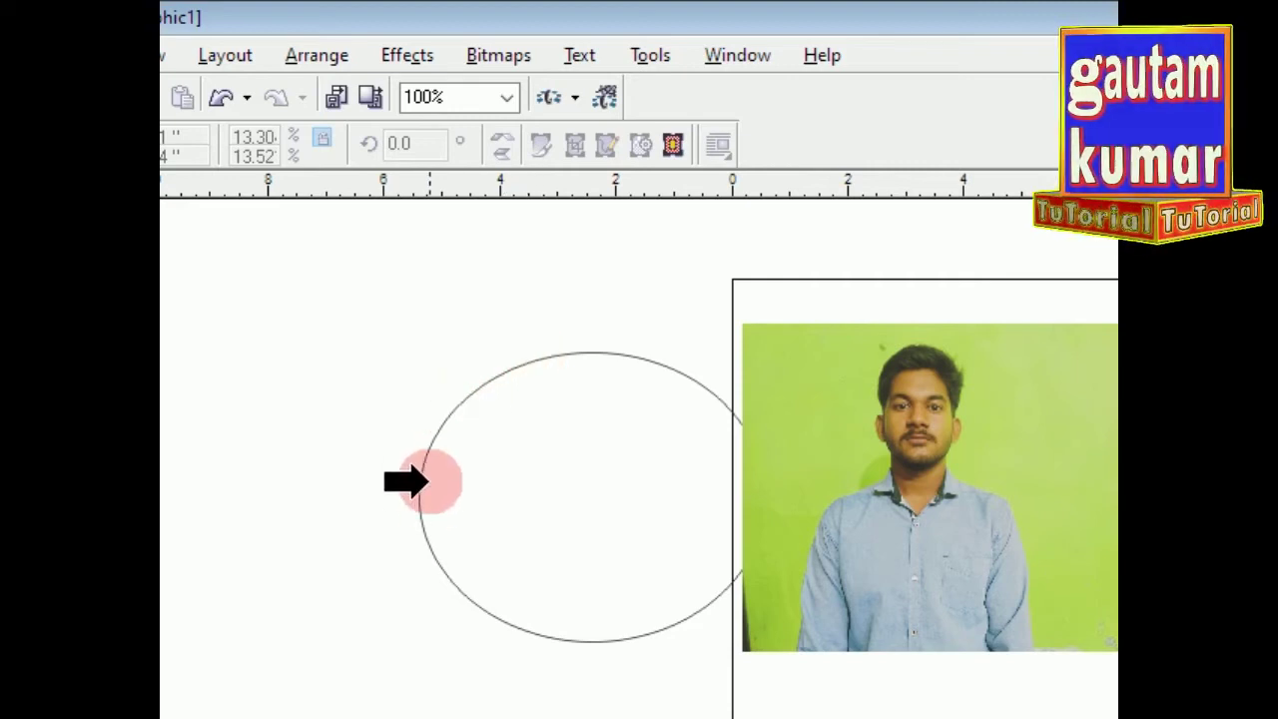
click(446, 417)
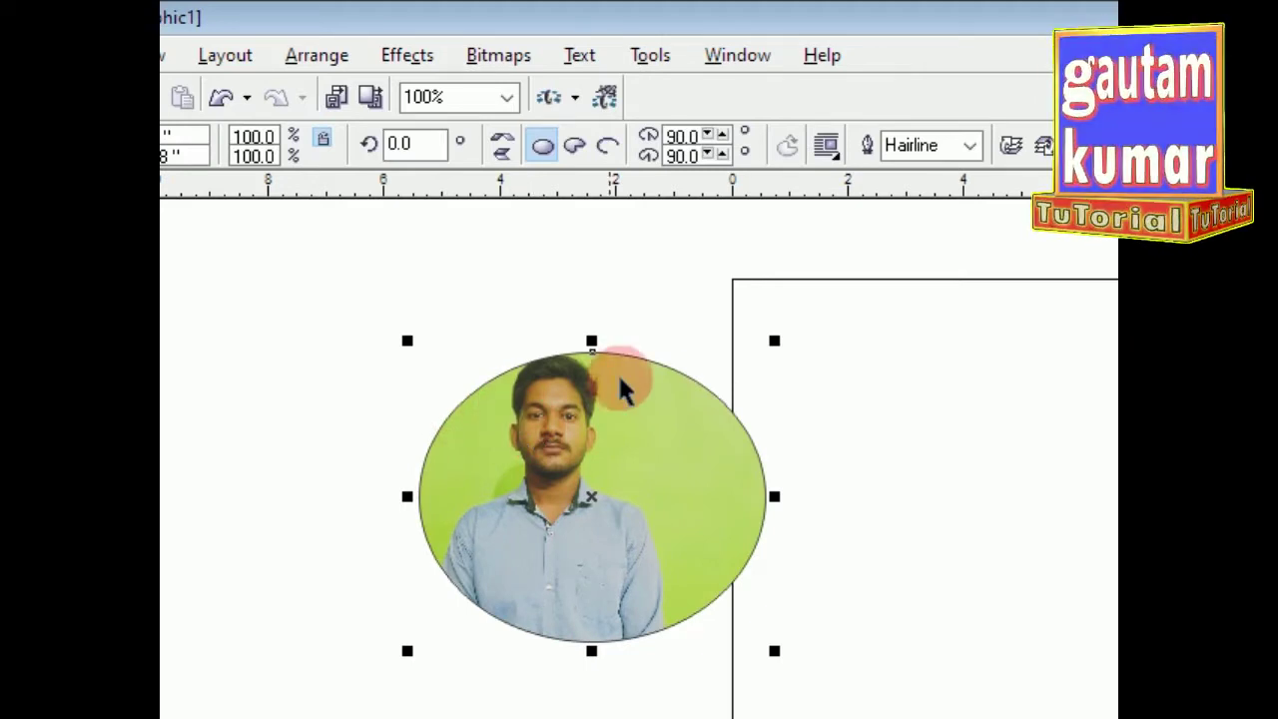
Step: Move the clipped ellipse onto the page and adjust its width to about 97.4% of its original size
drag(599, 471, 945, 461)
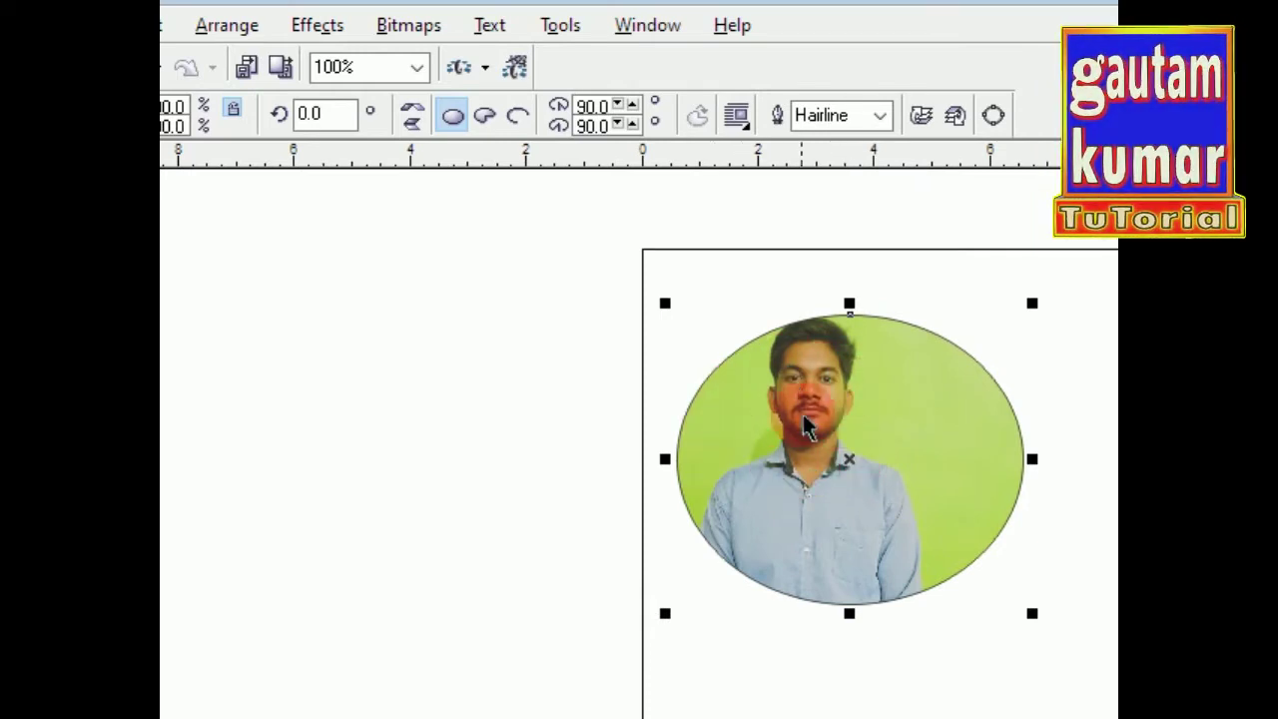
drag(1028, 460, 966, 459)
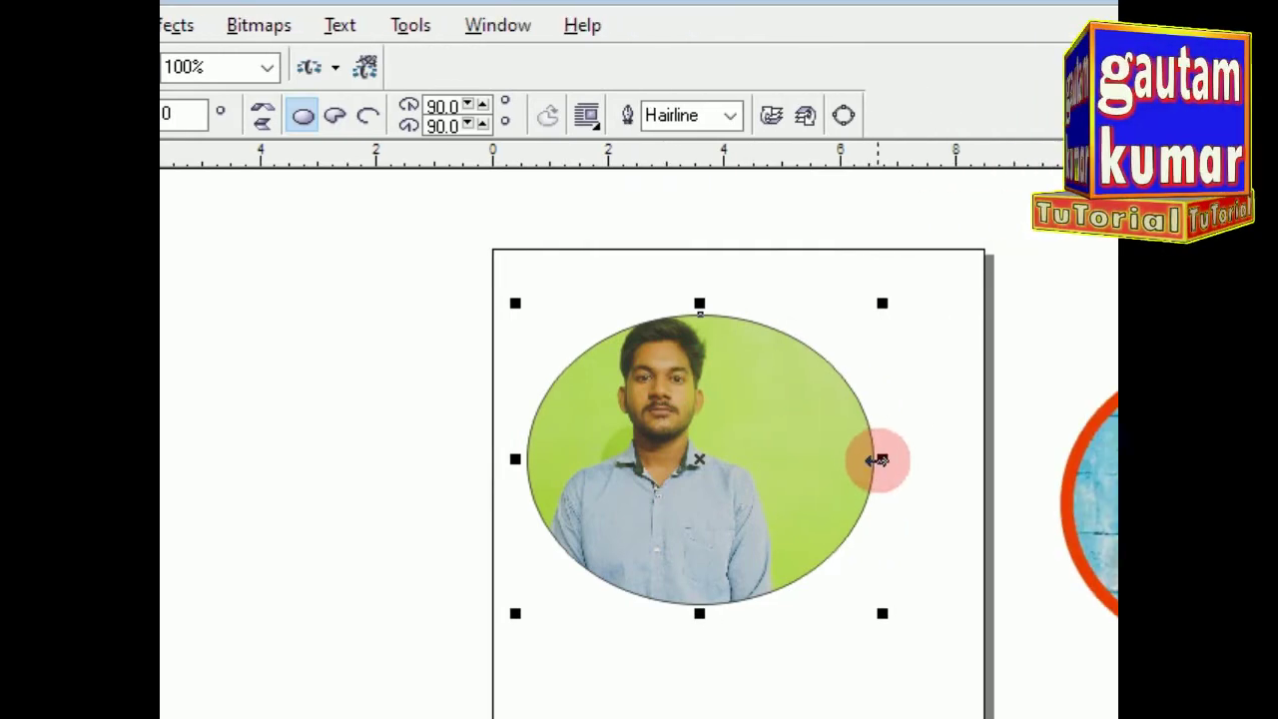
drag(786, 460, 784, 458)
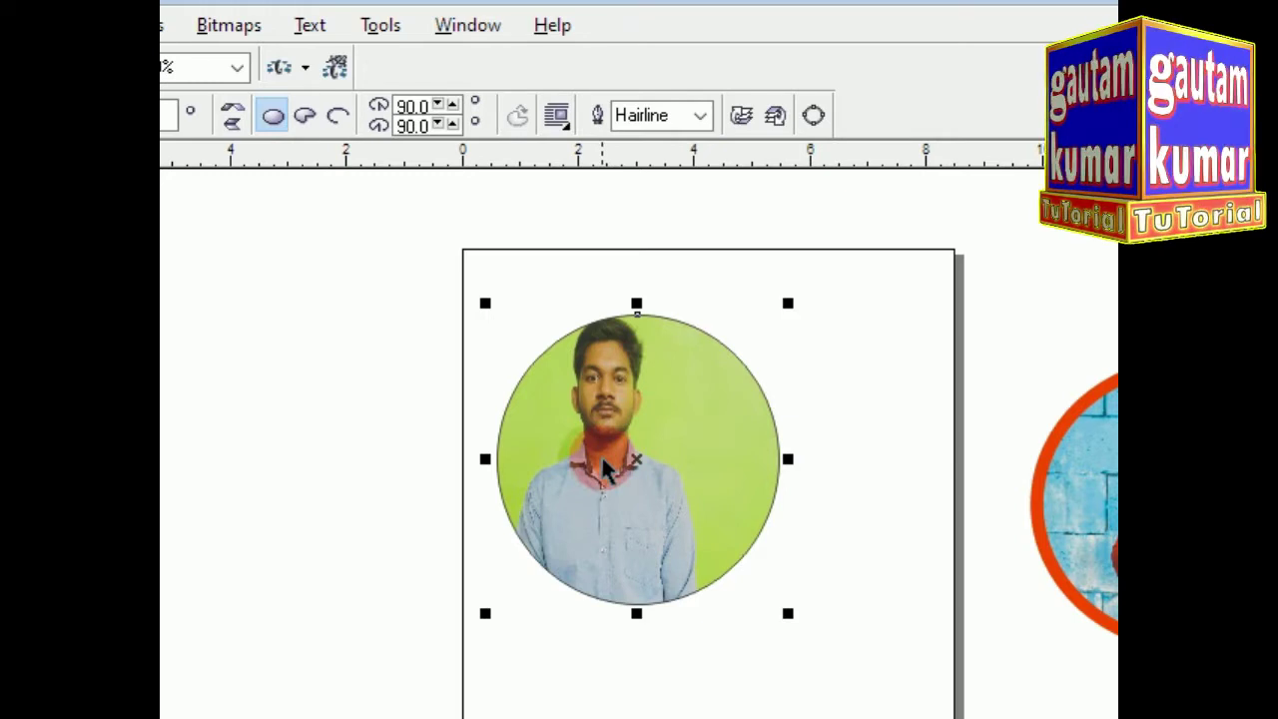
drag(485, 459, 431, 459)
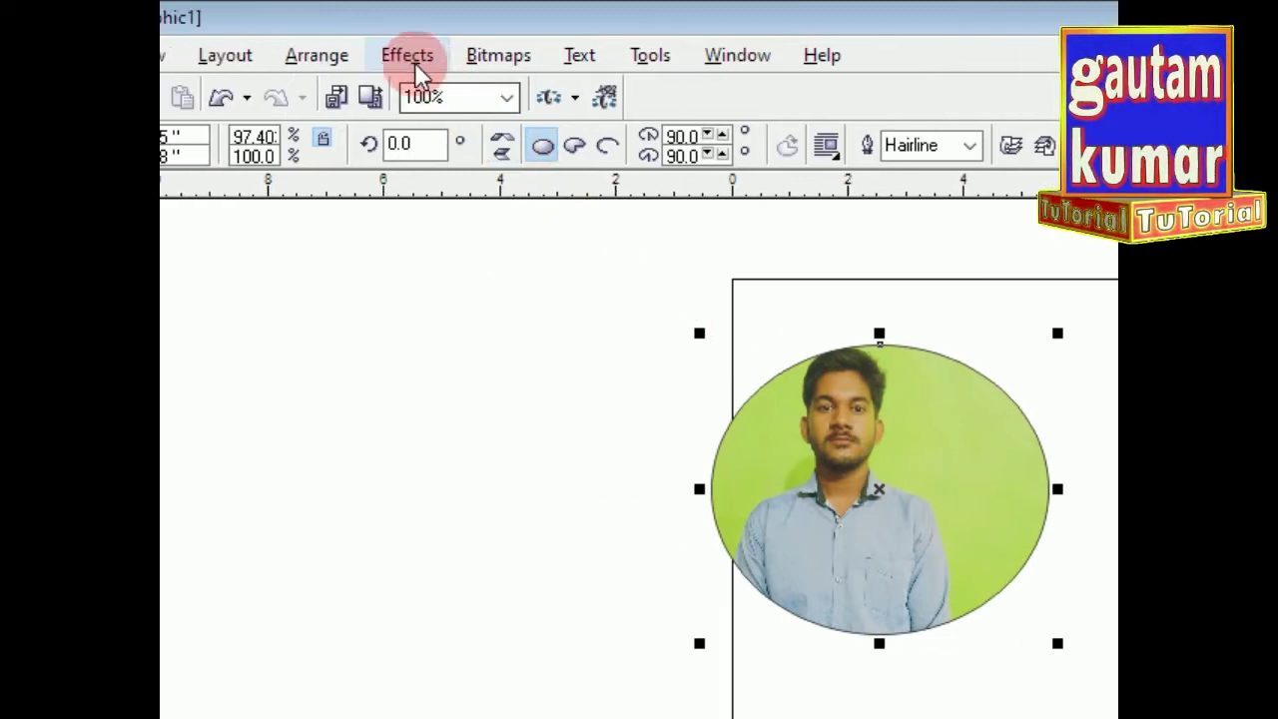
Step: Open the ellipse's PowerClip contents for editing and reposition the photo over the ellipse outline
click(321, 56)
mouse_move(489, 375)
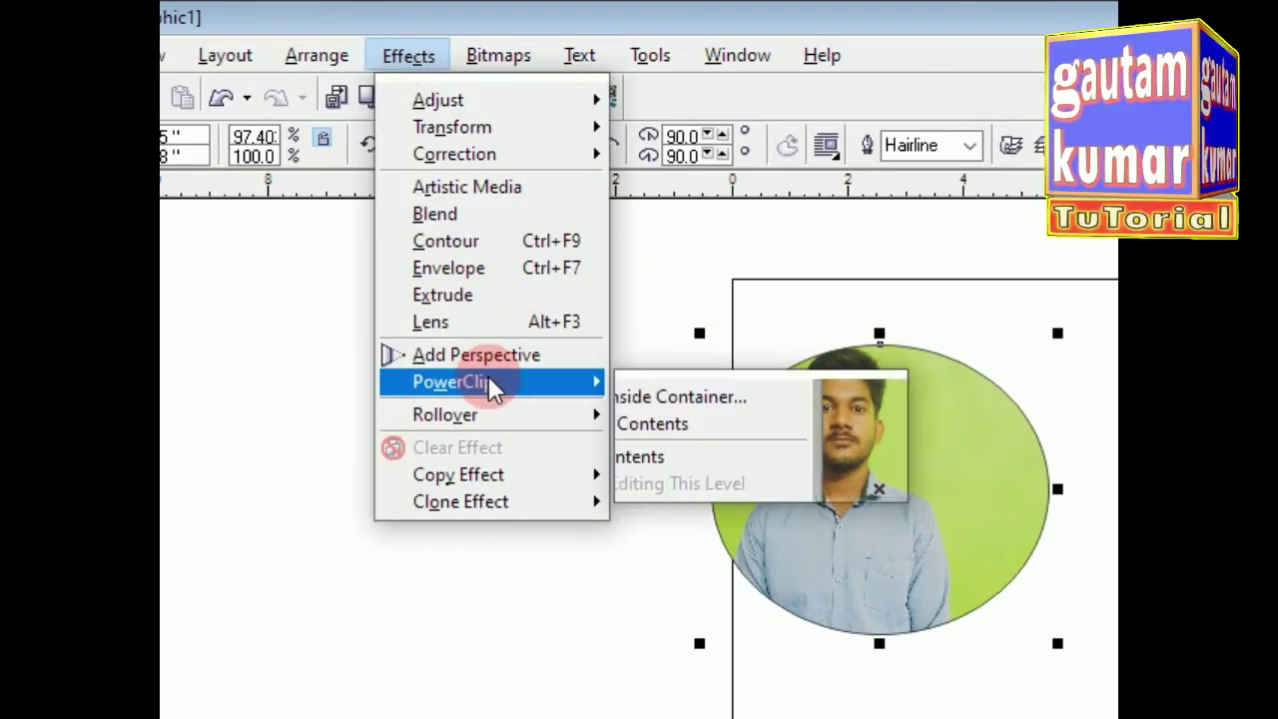
click(721, 461)
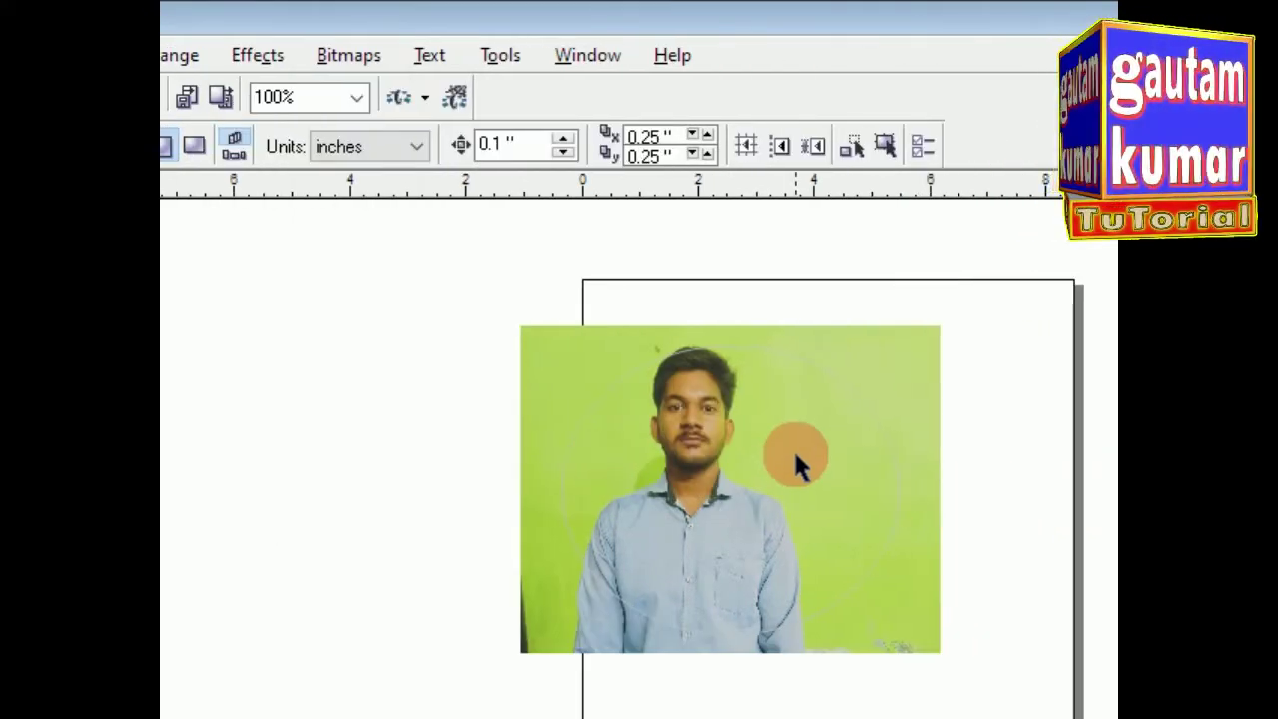
click(708, 464)
drag(696, 454, 805, 457)
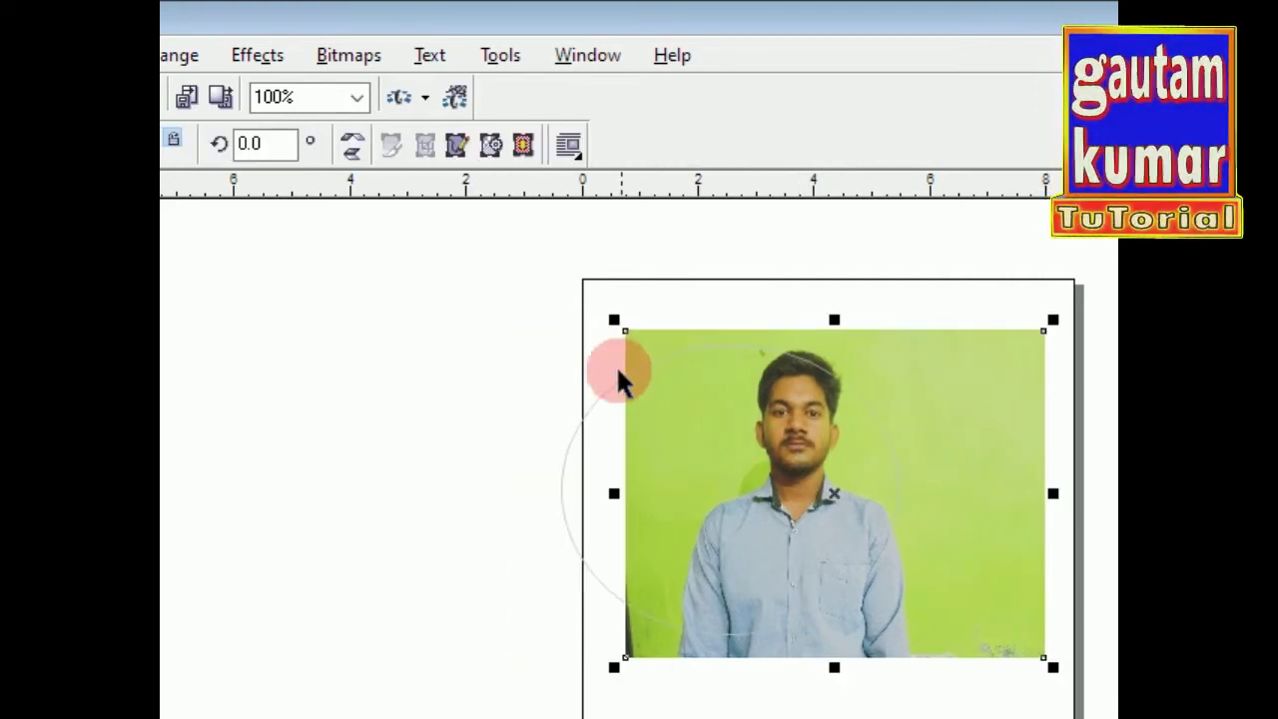
drag(704, 455, 610, 448)
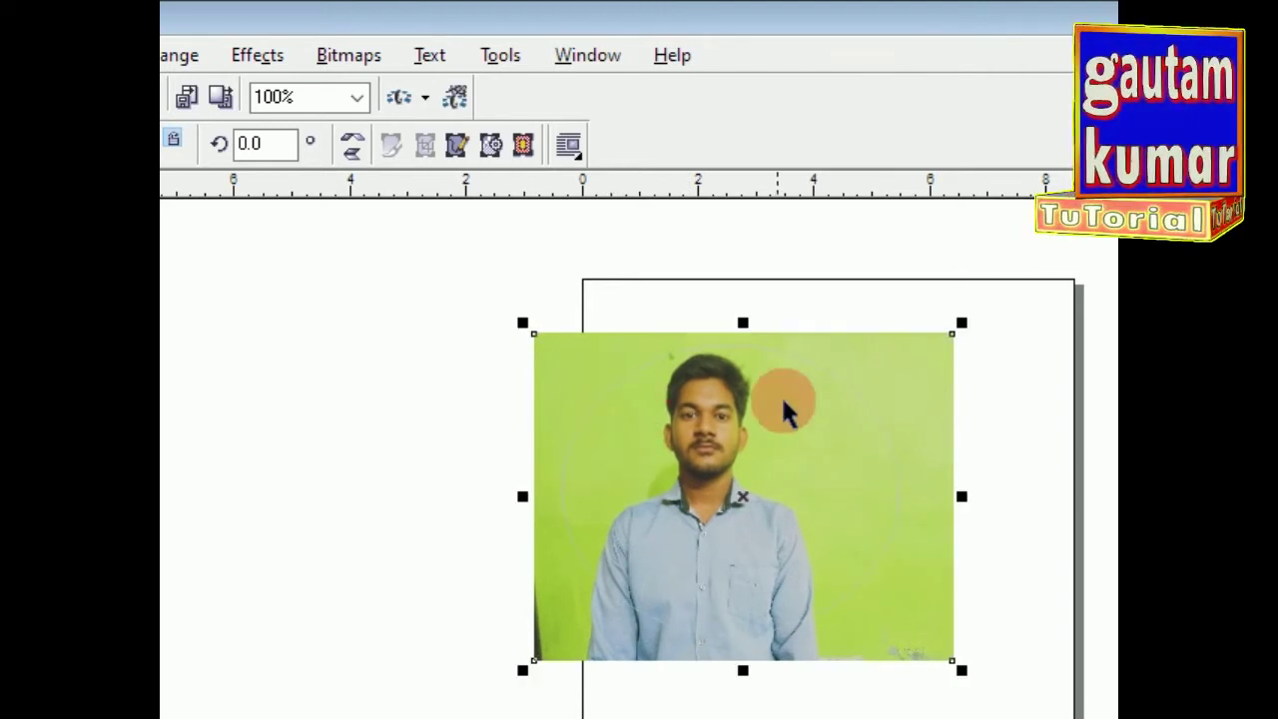
drag(848, 474, 818, 445)
Step: Scale the photo to about 14.1% horizontally and 15.4% vertically, and centre the man within the ellipse outline
drag(650, 322, 662, 338)
drag(433, 183, 385, 186)
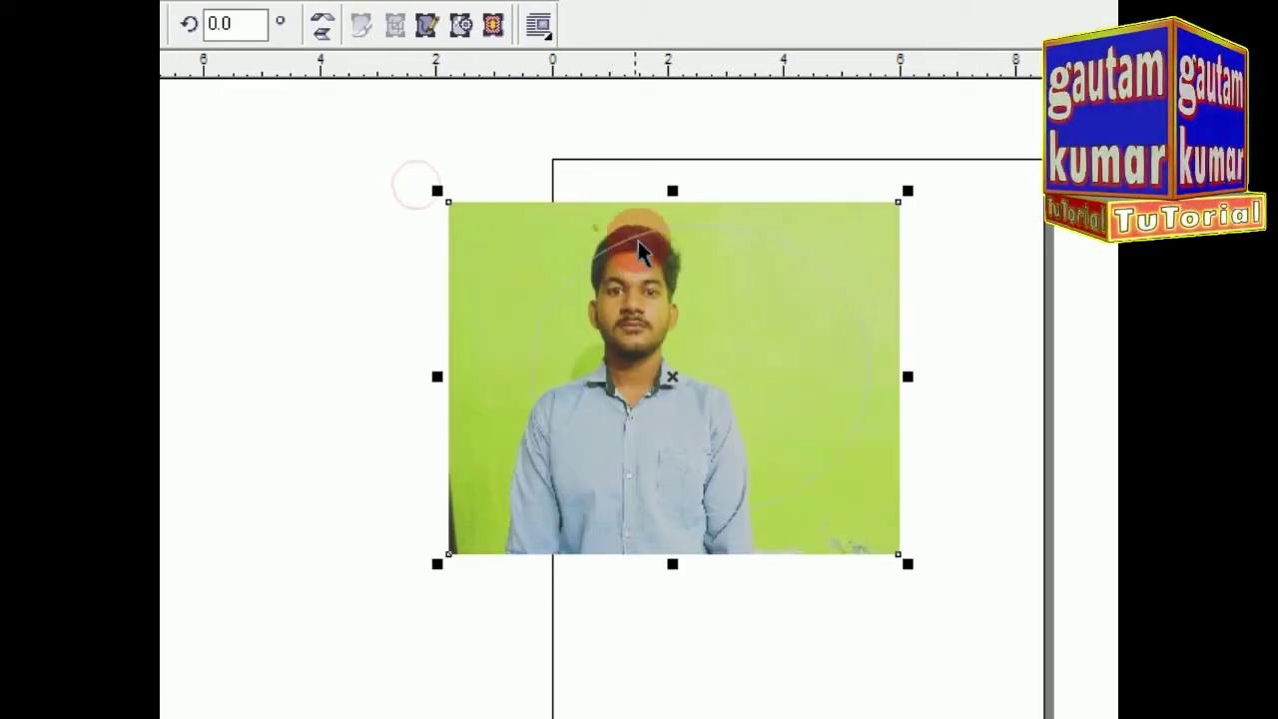
drag(684, 279, 708, 312)
drag(485, 542, 464, 574)
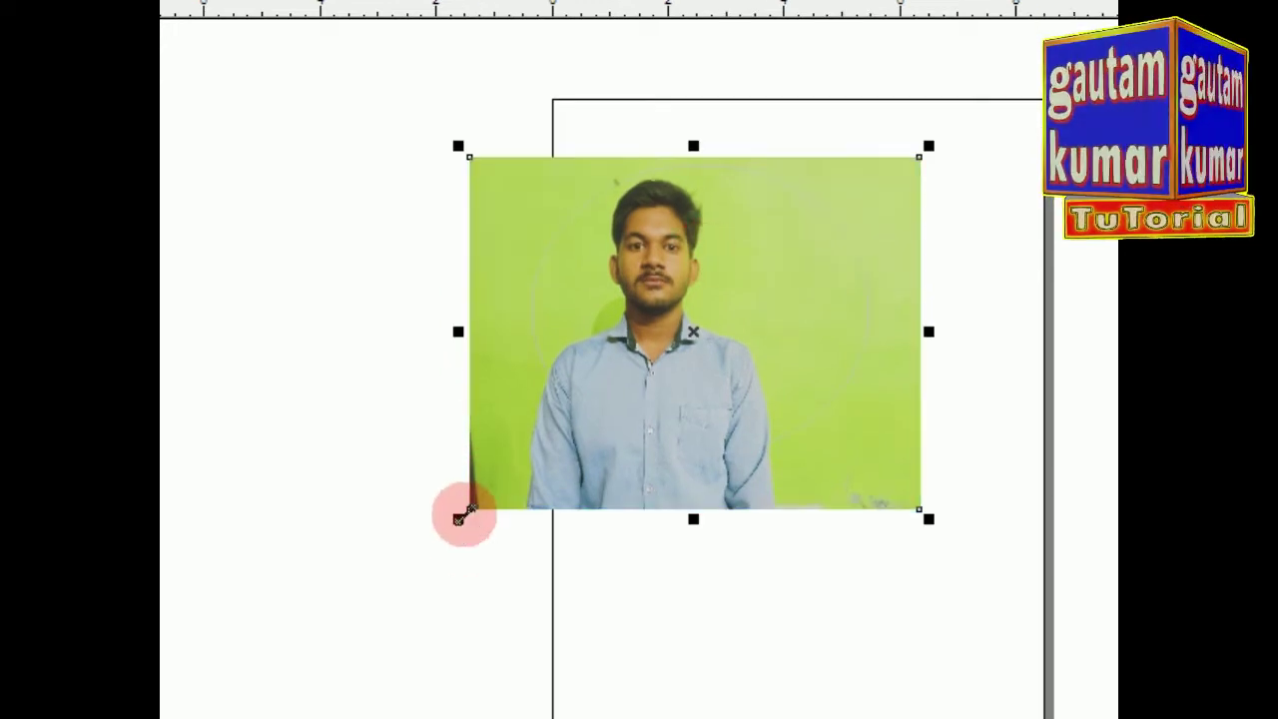
drag(461, 516, 433, 521)
drag(687, 340, 721, 330)
drag(680, 267, 694, 295)
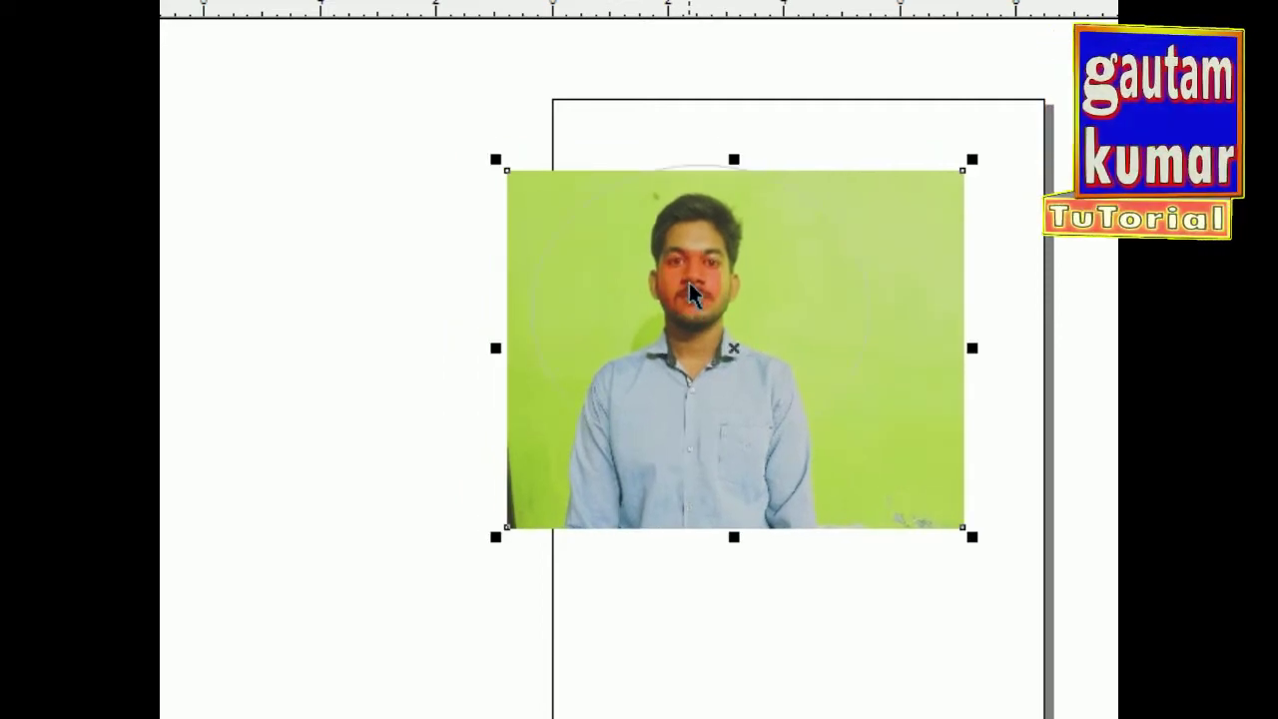
drag(734, 160, 730, 201)
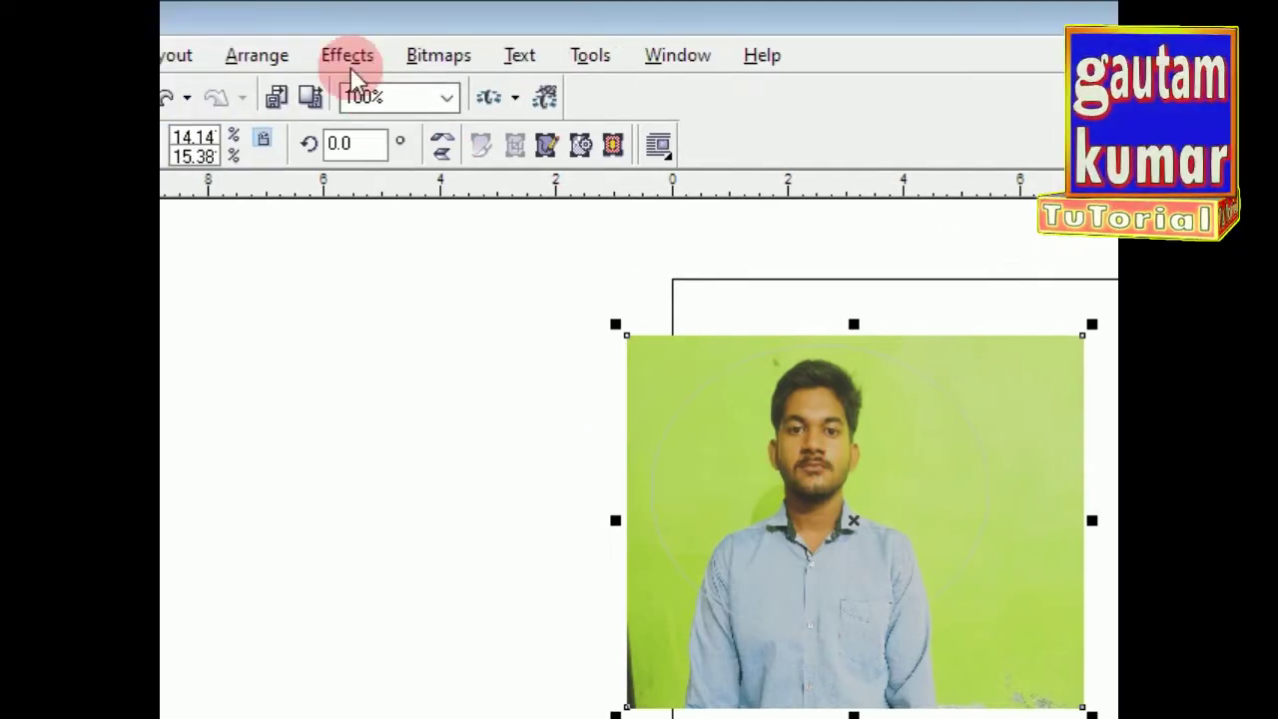
Step: Finish editing the PowerClip contents of the ellipse
click(400, 57)
mouse_move(471, 383)
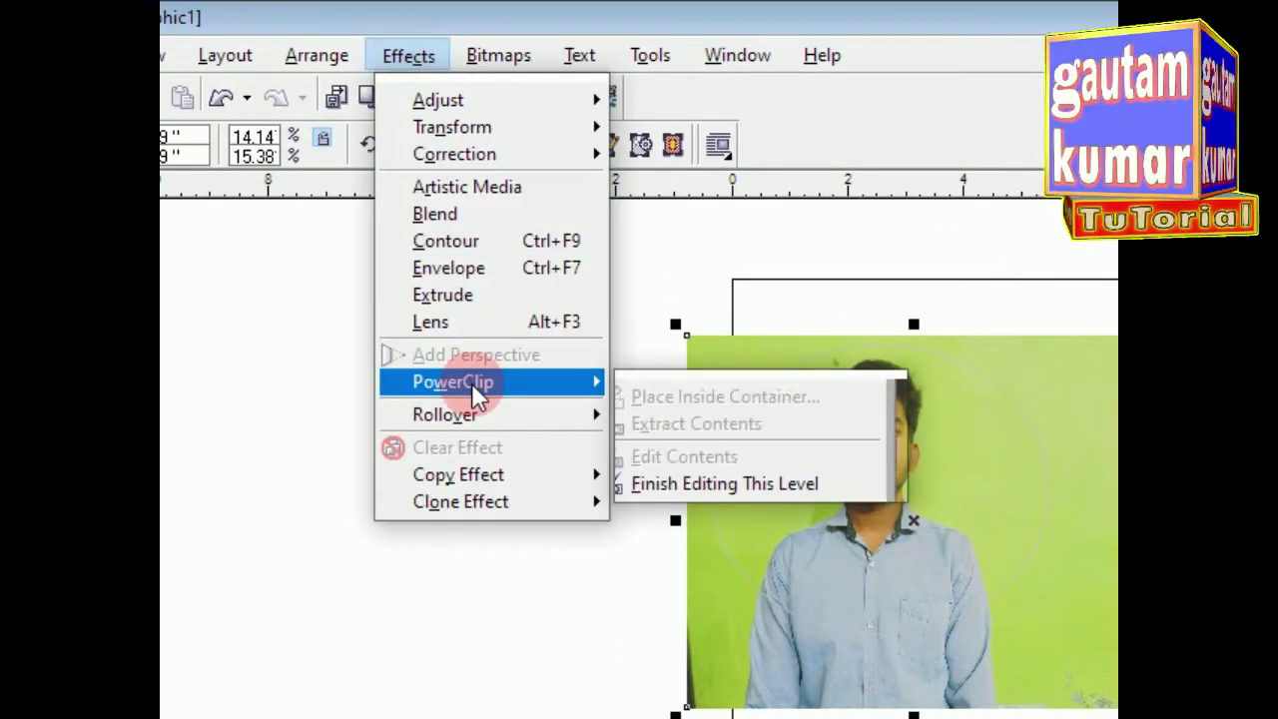
click(759, 483)
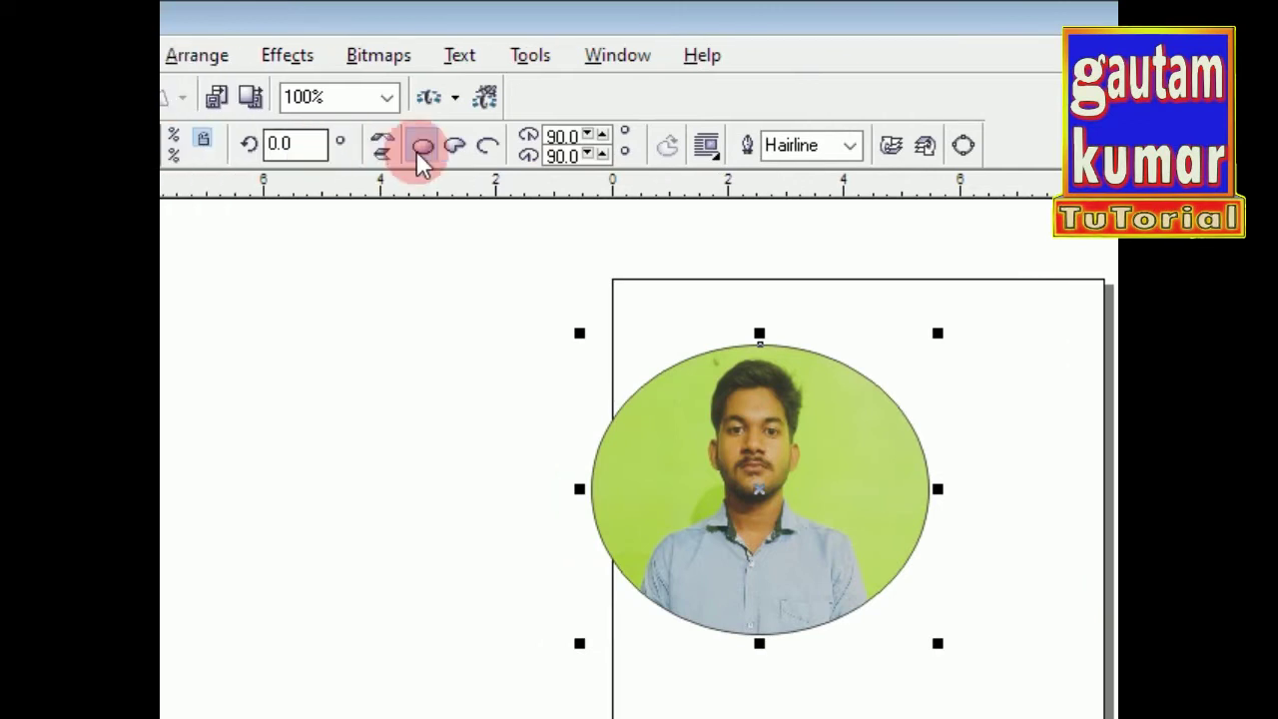
Step: Set the photo ellipse's outline width to 16.0 pt and colour the outline orange-red
click(854, 149)
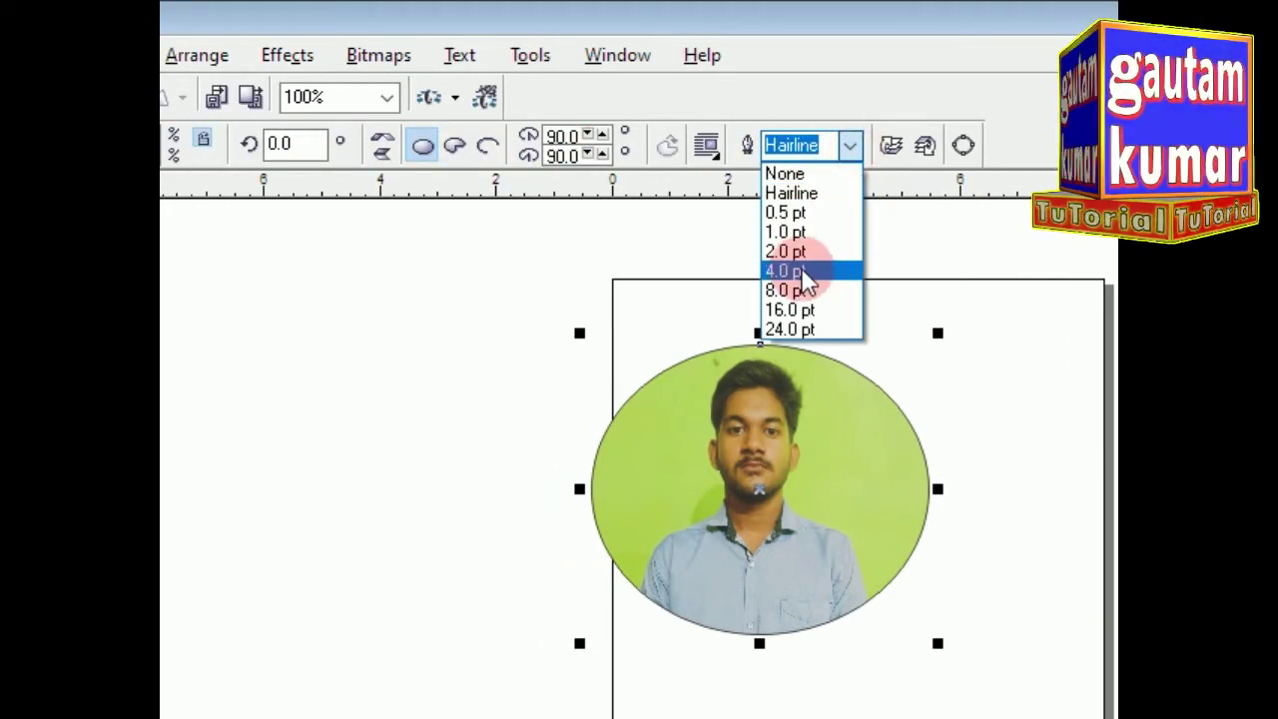
click(799, 309)
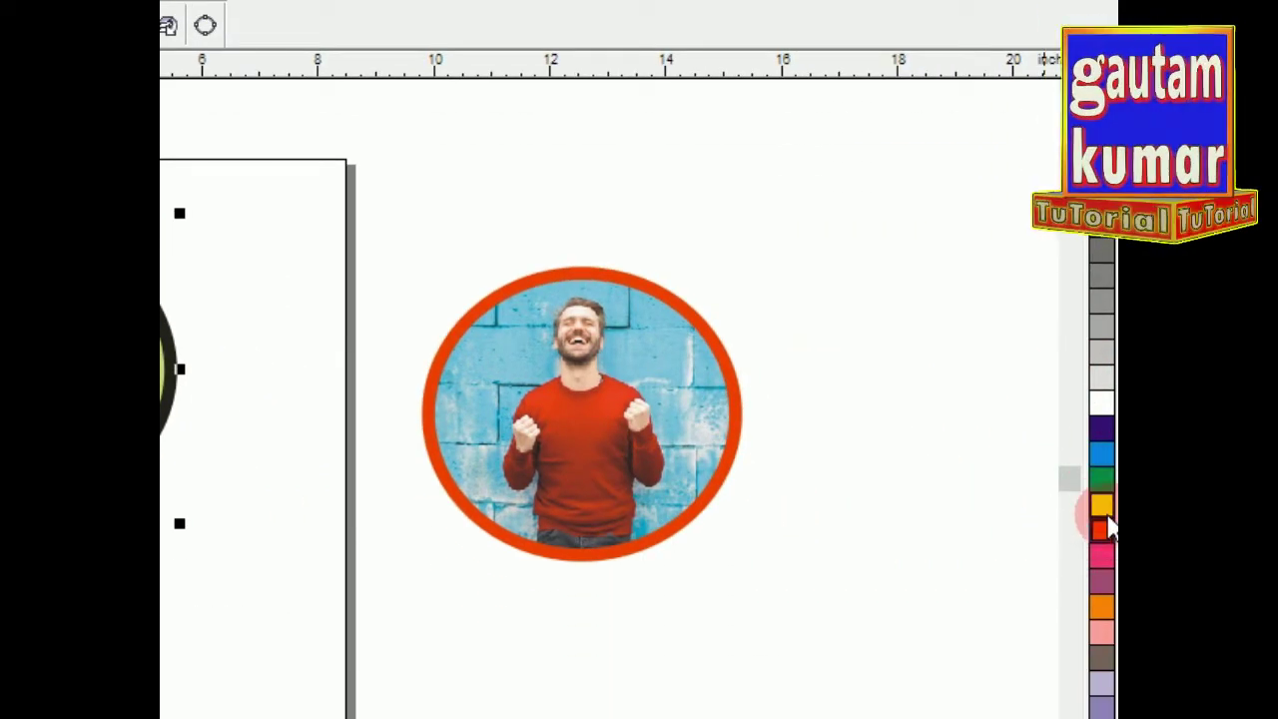
right_click(1103, 526)
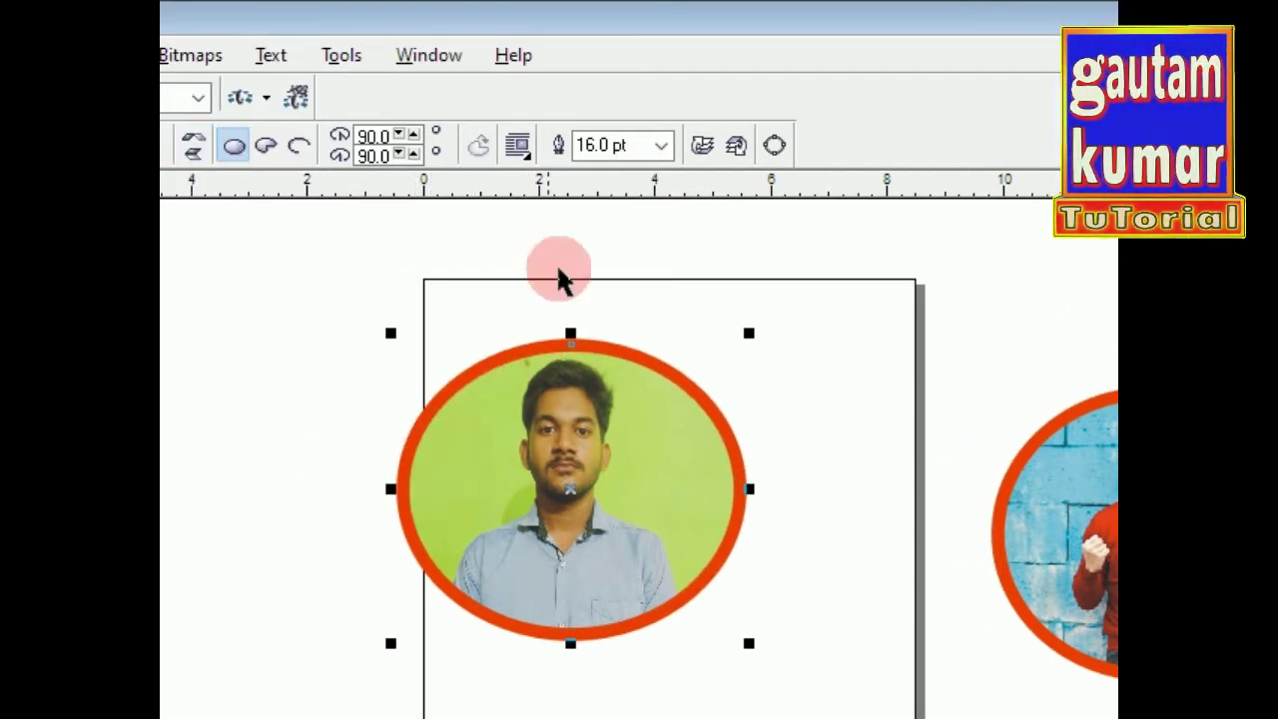
Step: Set the photo ellipse's outline width to 24.0 pt and change the outline colour to blue
click(664, 150)
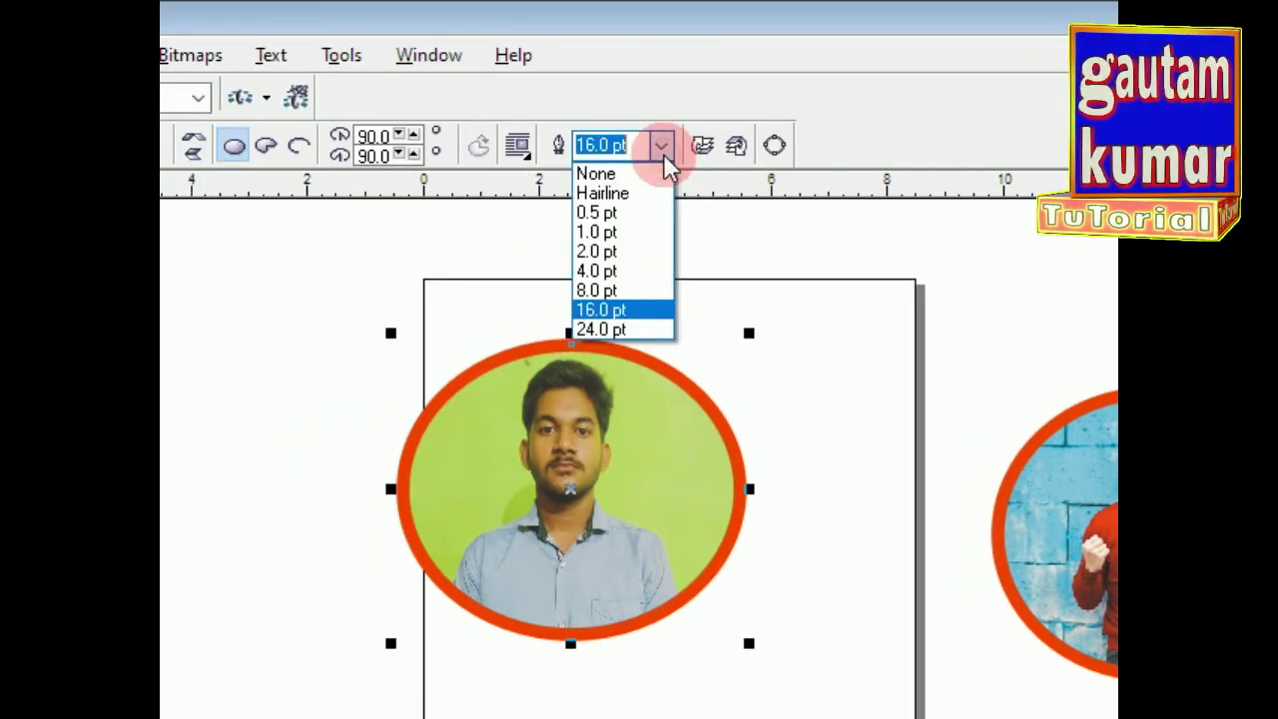
click(619, 327)
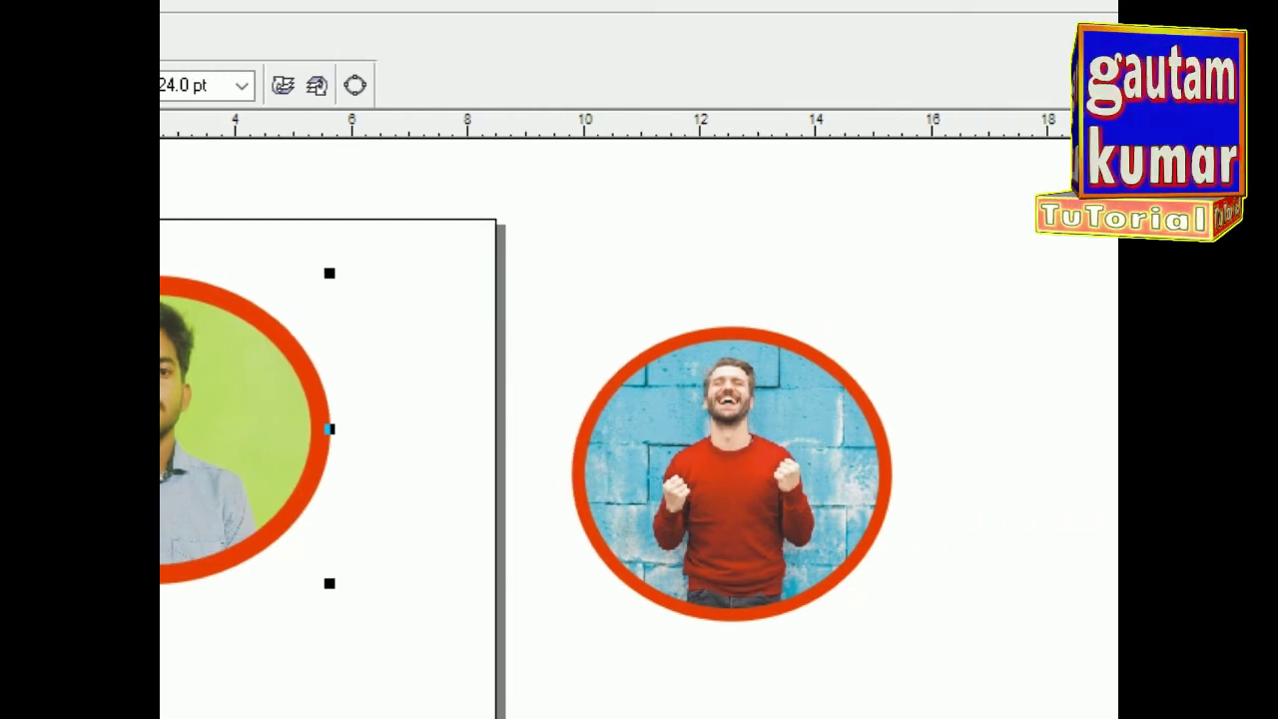
click(1100, 491)
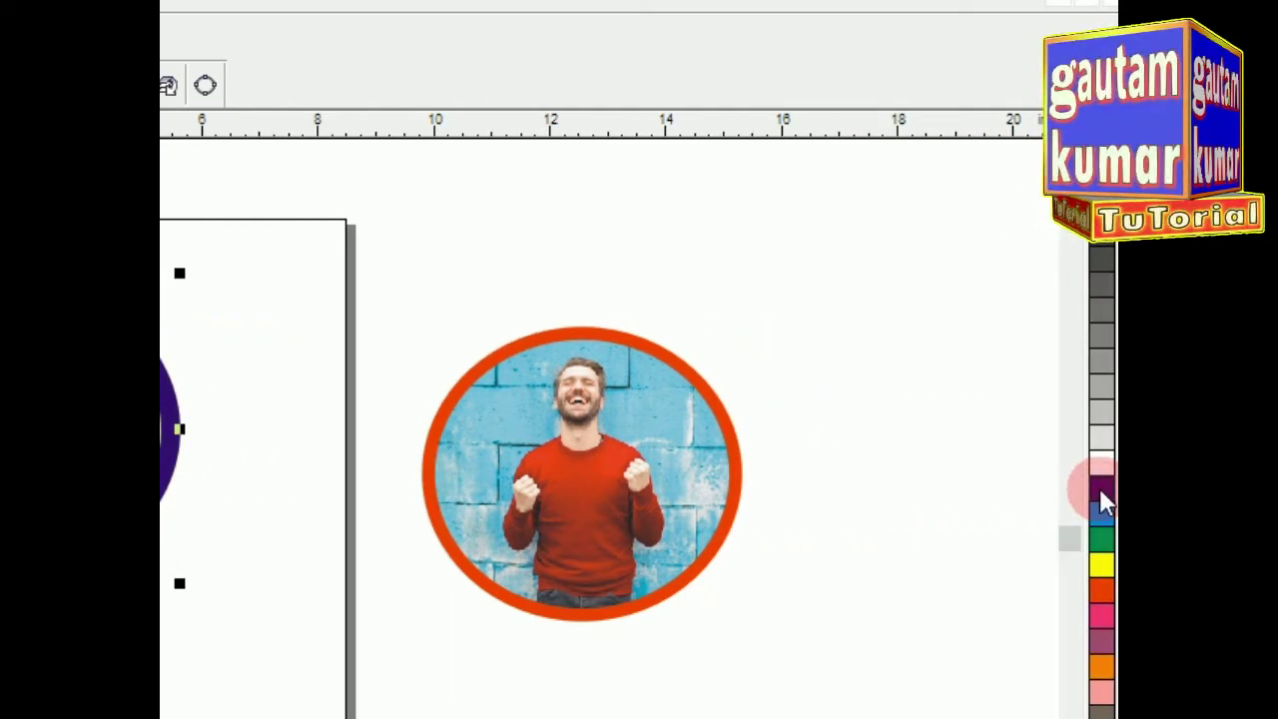
click(1102, 511)
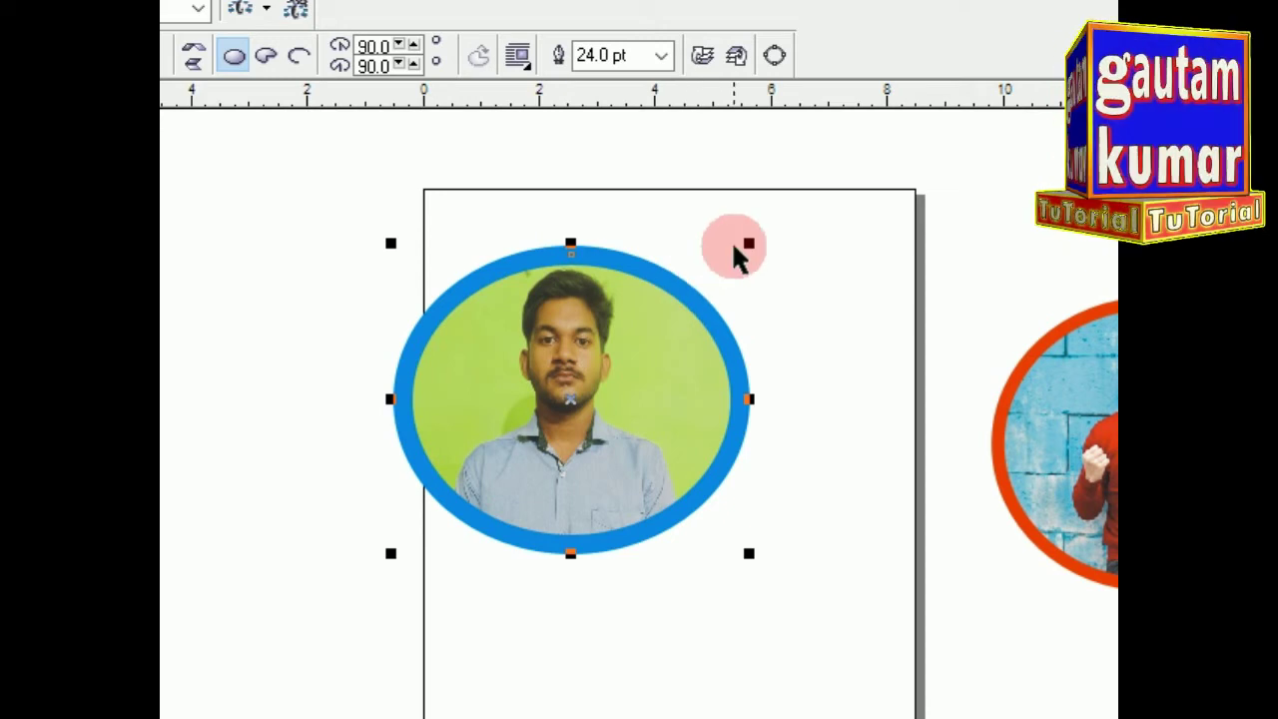
Step: Shrink the framed photo ellipse slightly and move it fully inside the page's left border
drag(746, 243, 705, 262)
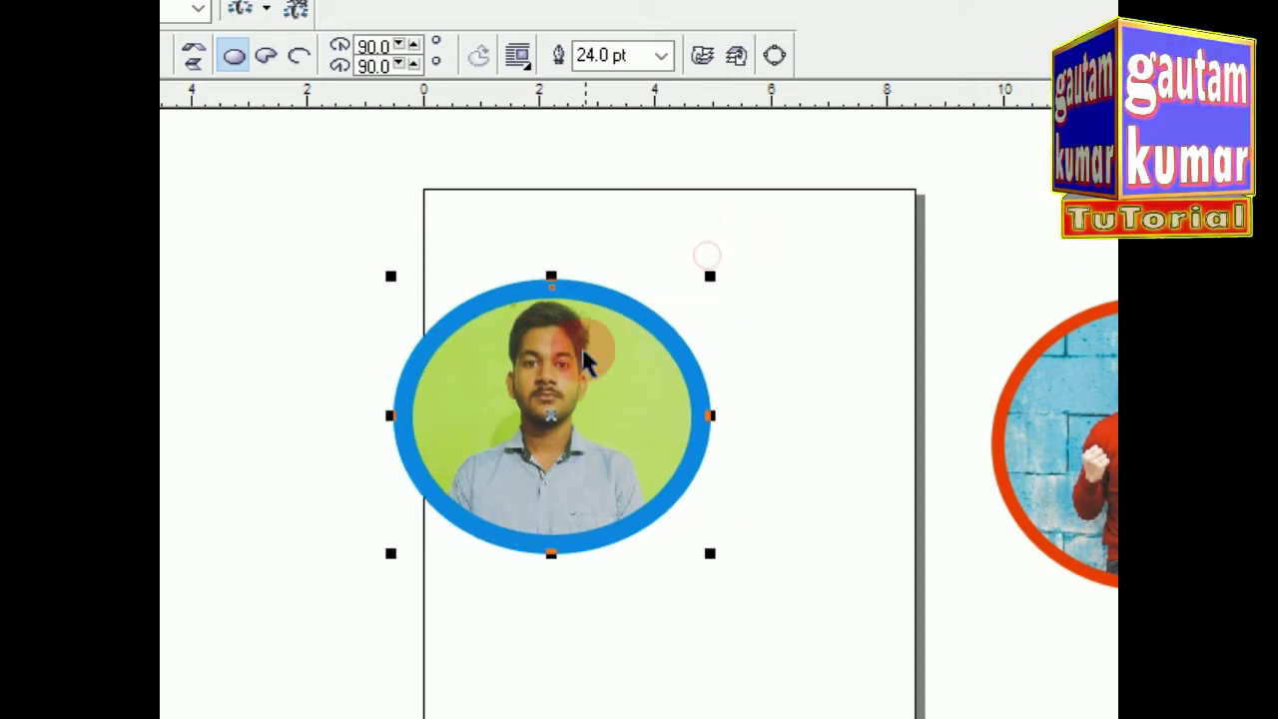
drag(554, 341, 614, 330)
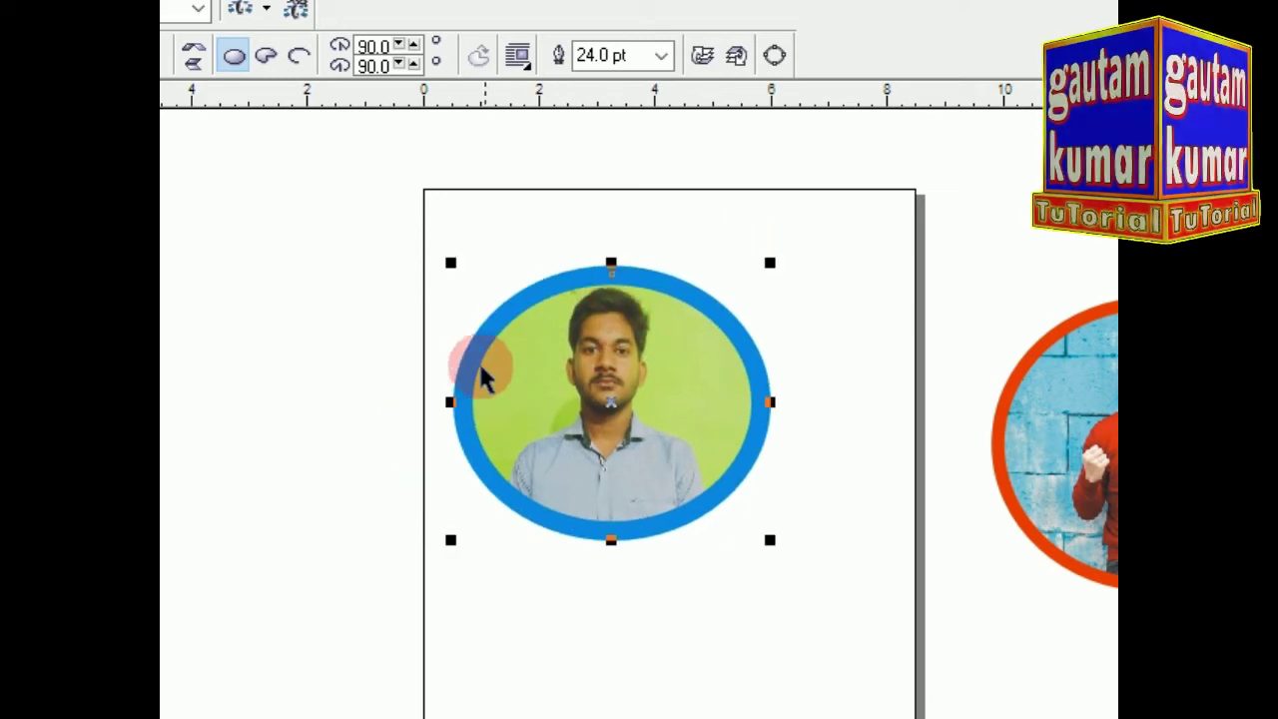